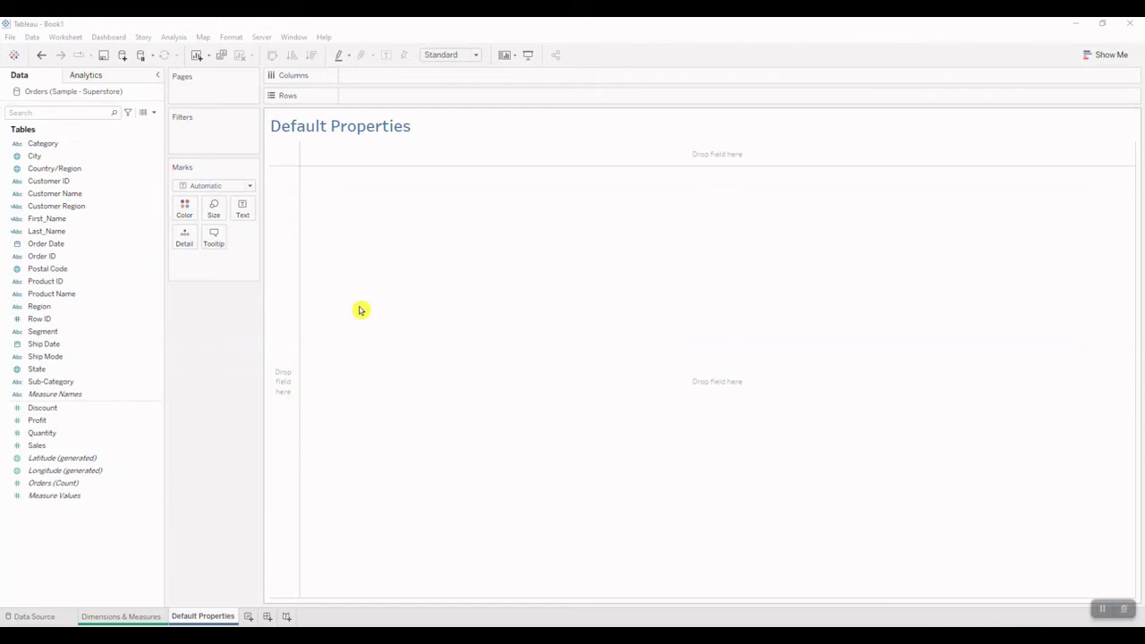
Build a bar chart on the Default Properties sheet with Discount across the columns and Sub-Category down the rows.
mouse_move(105, 410)
left_mouse_down()
mouse_move(377, 196)
mouse_move(396, 77)
left_mouse_up()
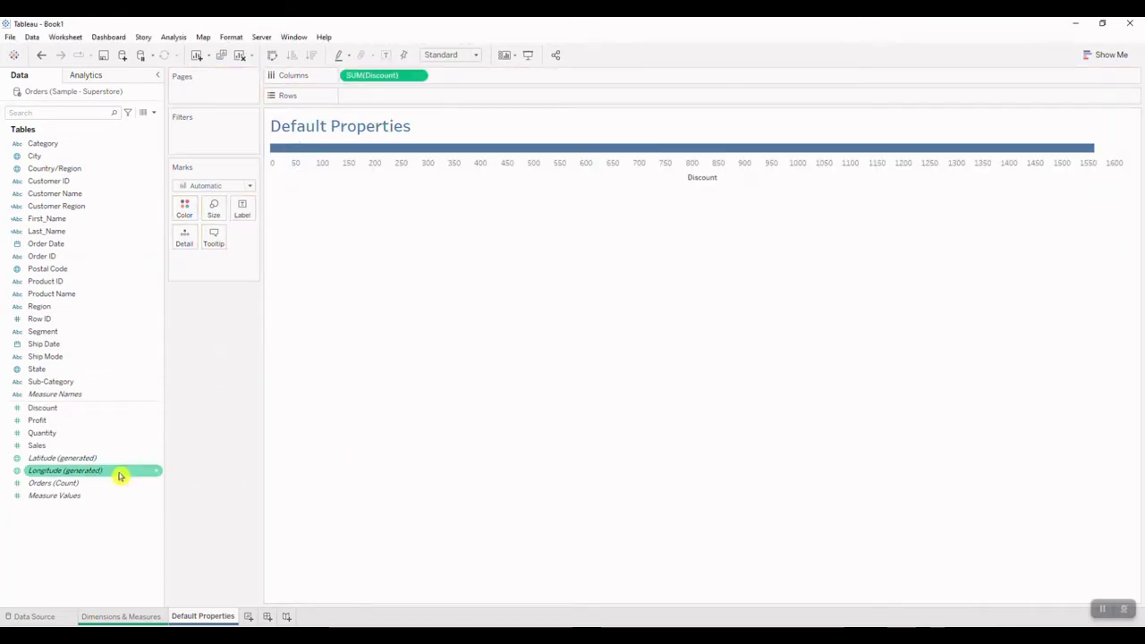
left_click_drag(90, 391, 417, 165)
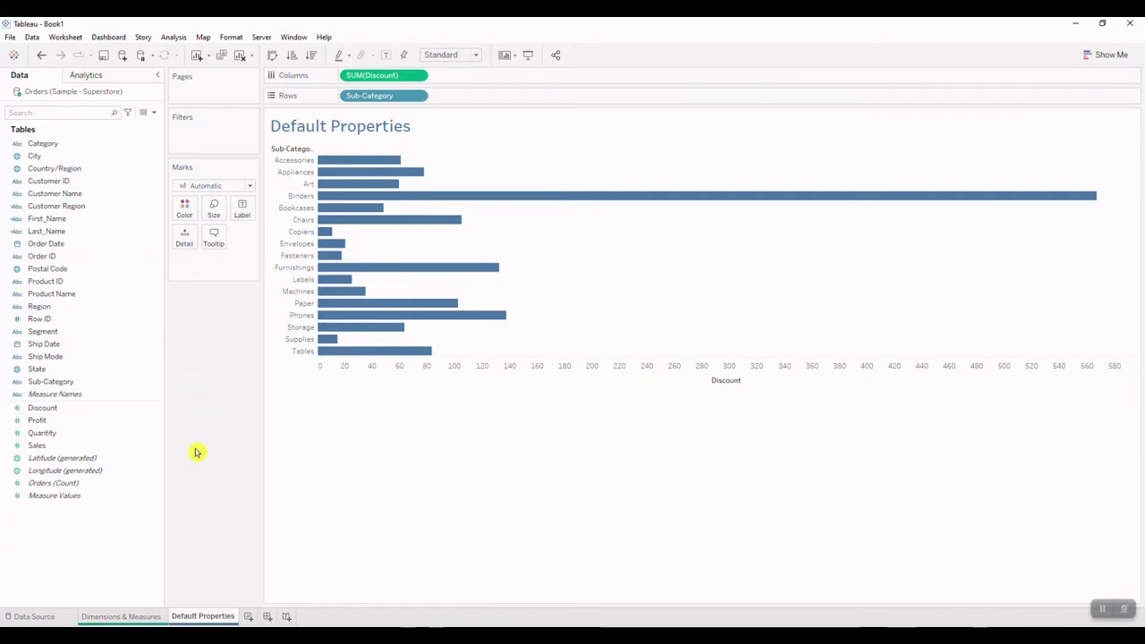
Set the default aggregation of the Discount measure to Average.
left_click(158, 410)
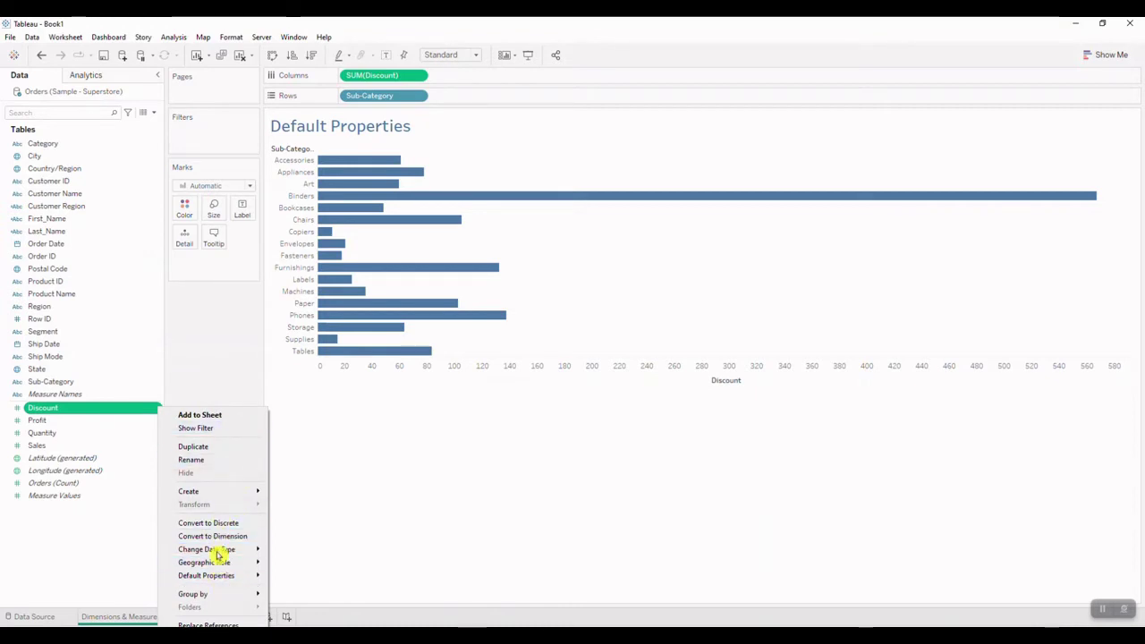
mouse_move(220, 575)
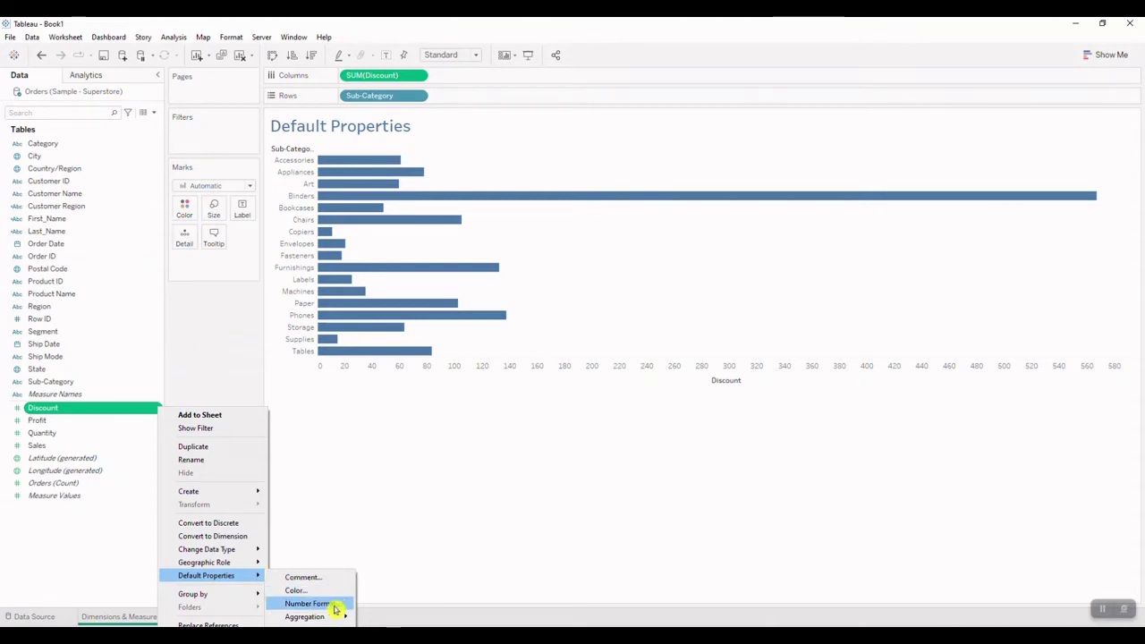
mouse_move(329, 619)
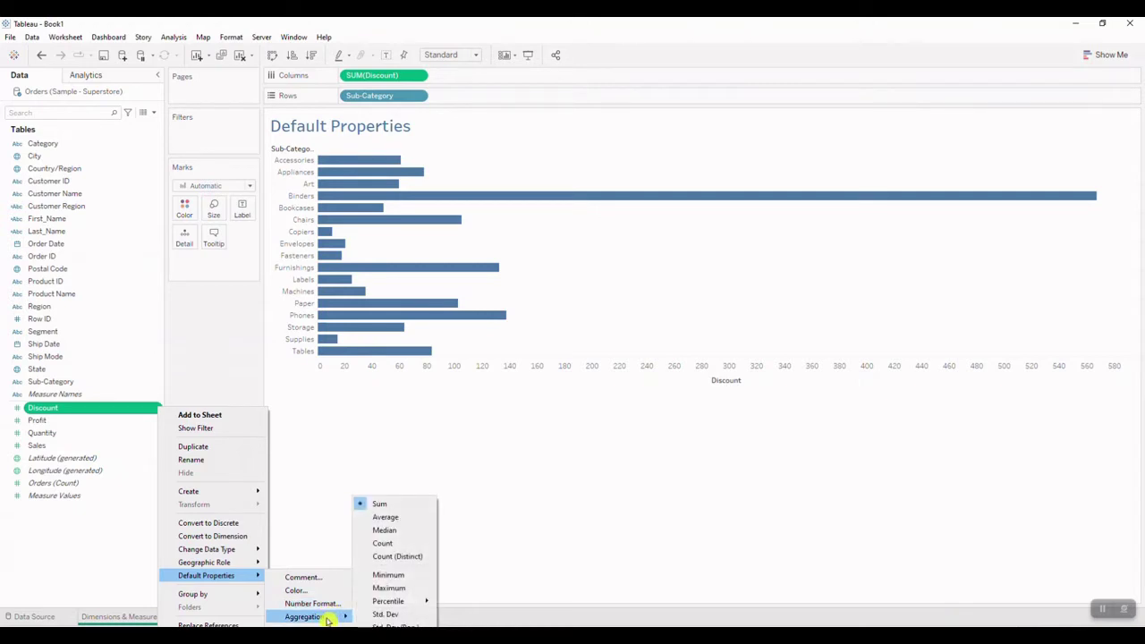
left_click(412, 519)
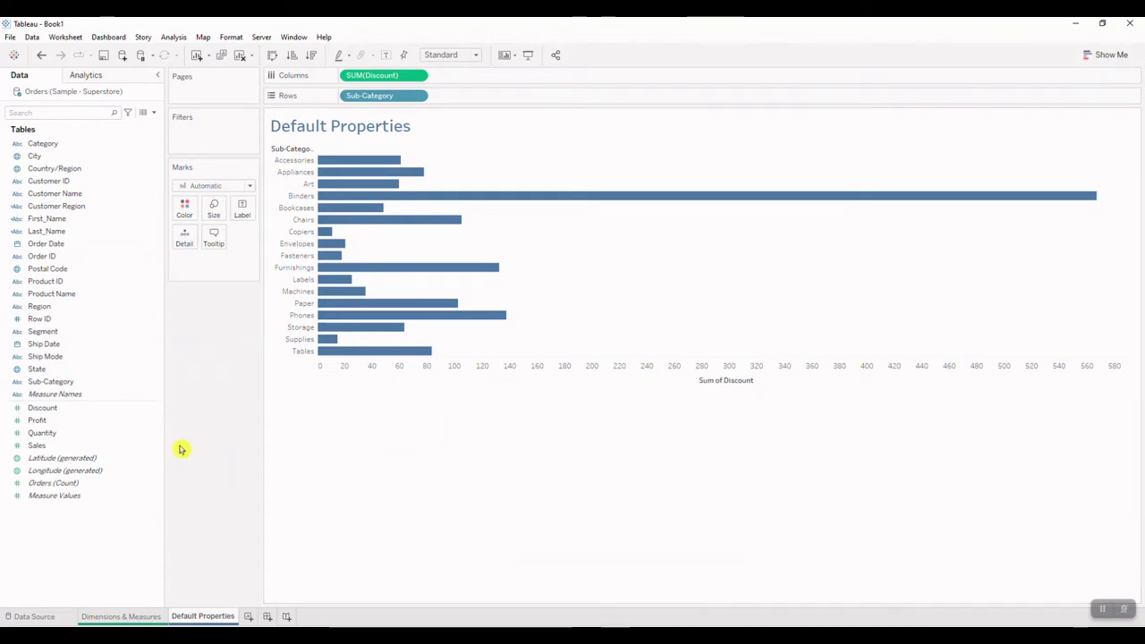
left_click(81, 409)
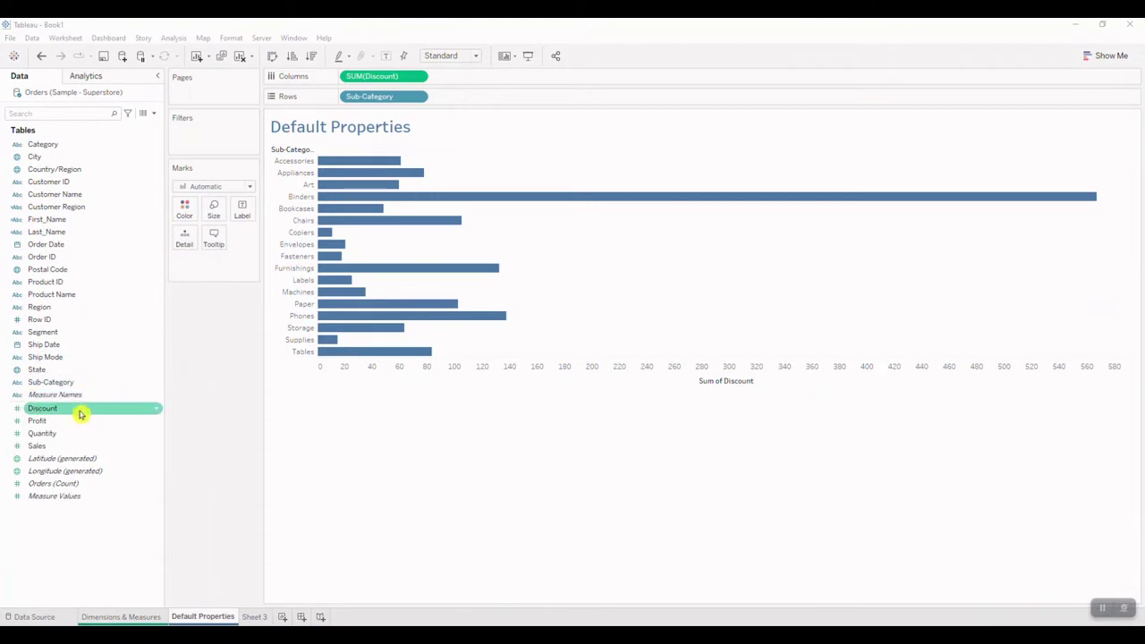
left_click(294, 410)
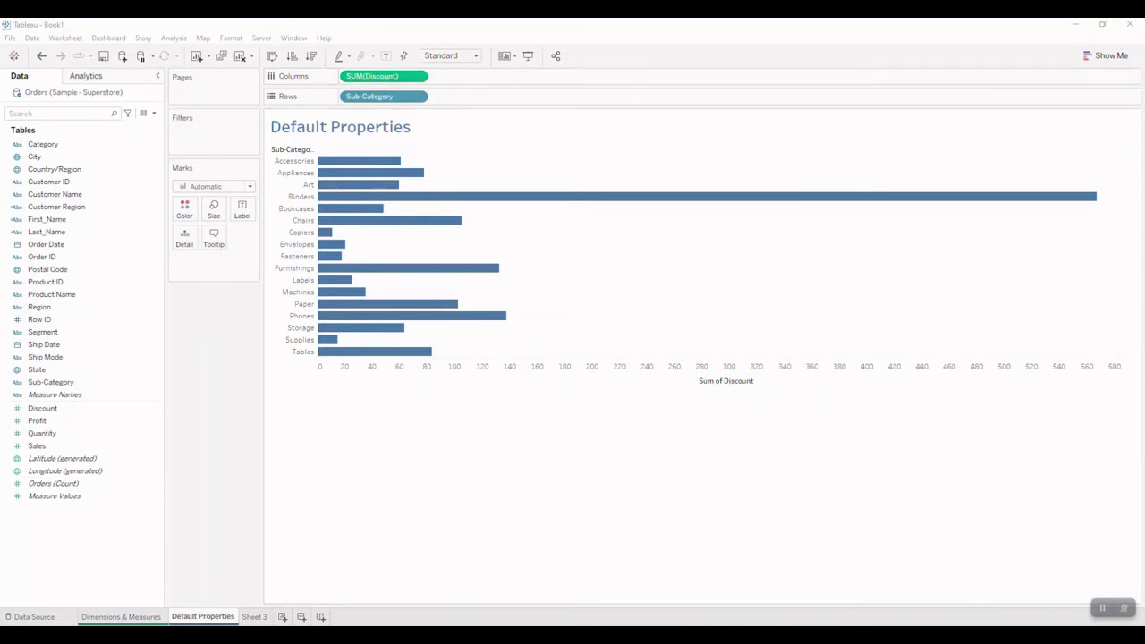
Clear Sheet 3 and rebuild its bar chart with Discount across the columns and Sub-Category down the rows.
left_click(263, 617)
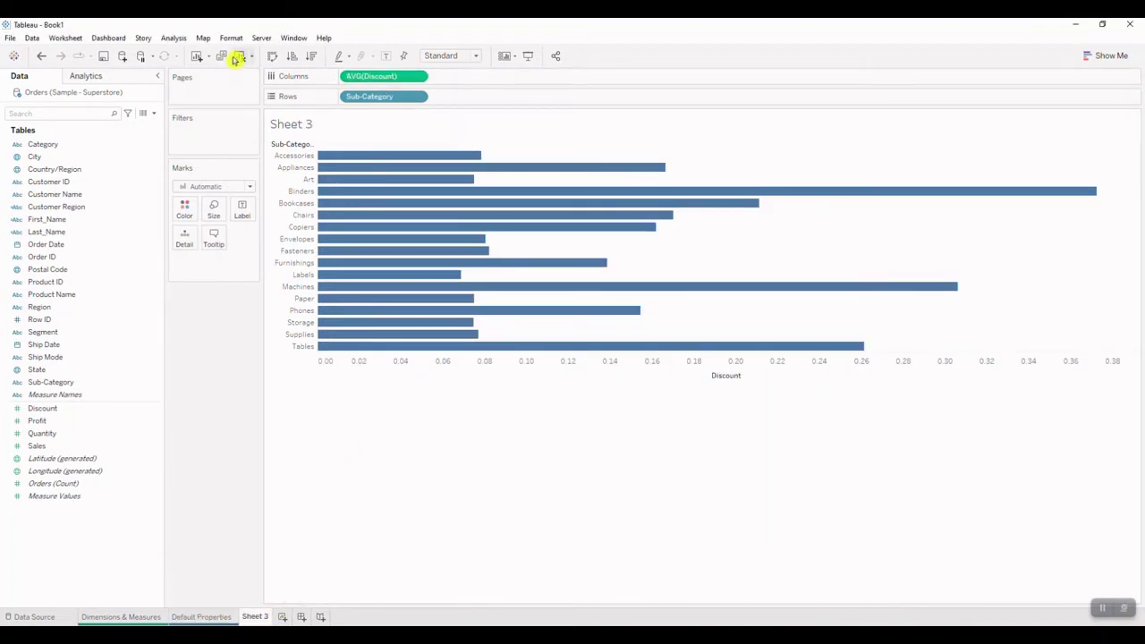
left_click(239, 55)
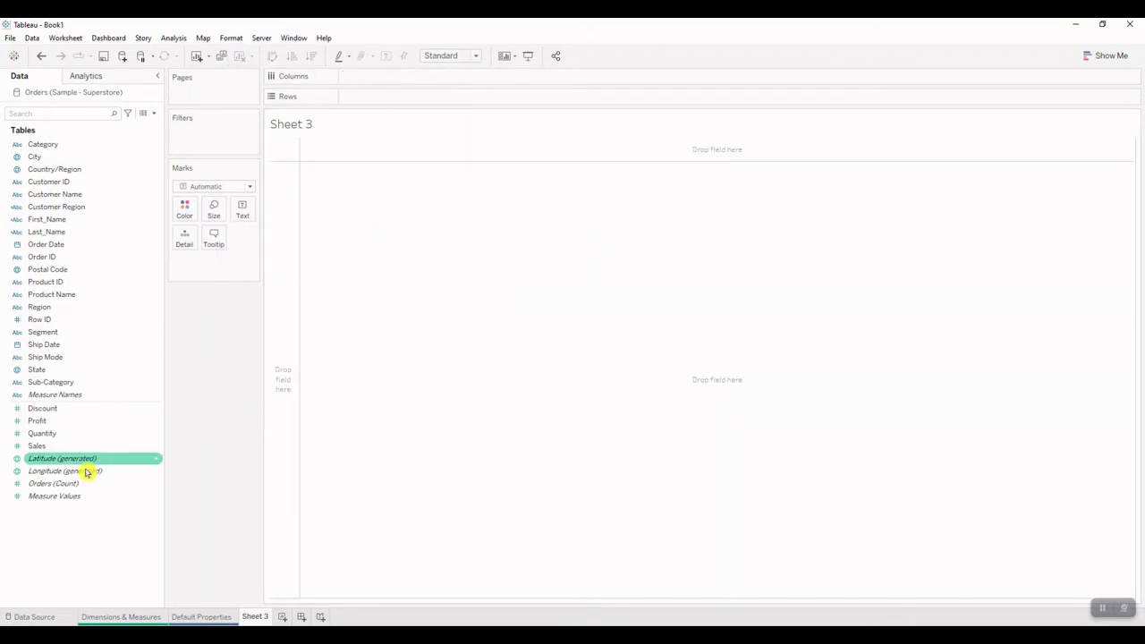
left_click_drag(59, 414, 404, 76)
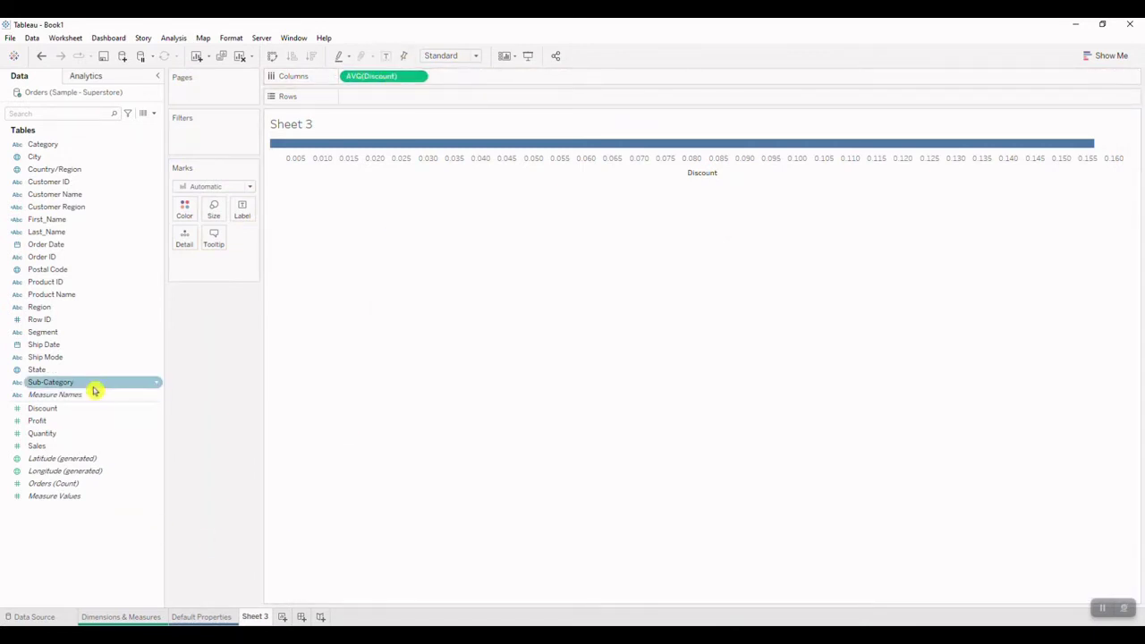
left_click_drag(95, 386, 393, 98)
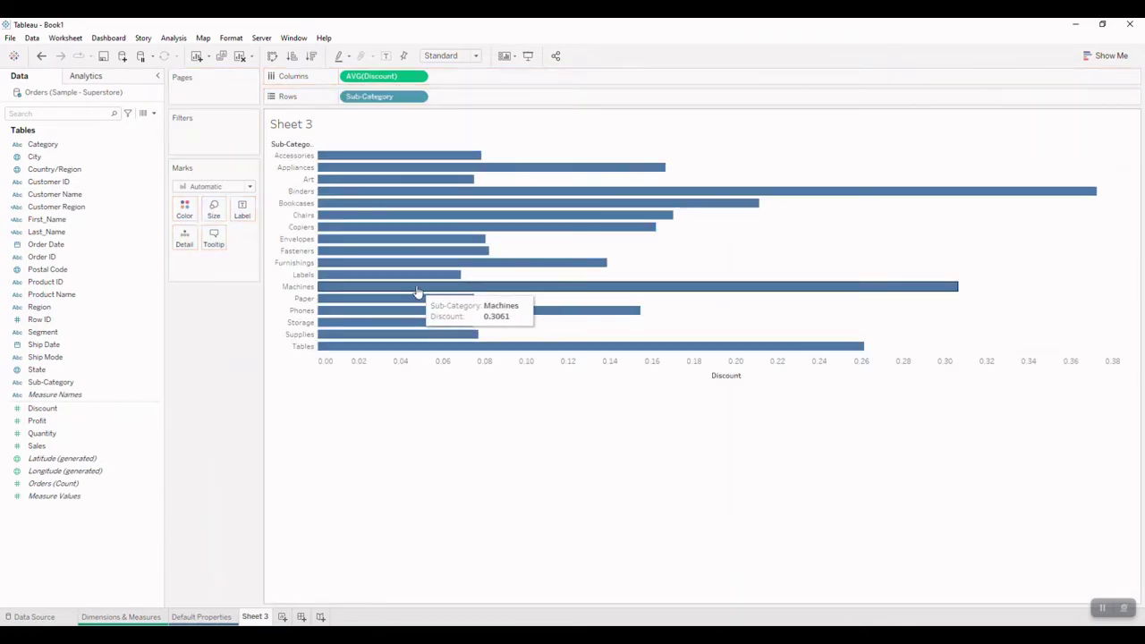
Fit the Sheet 3 chart to the entire view and label each bar with its average Discount.
left_click(475, 55)
left_click(447, 98)
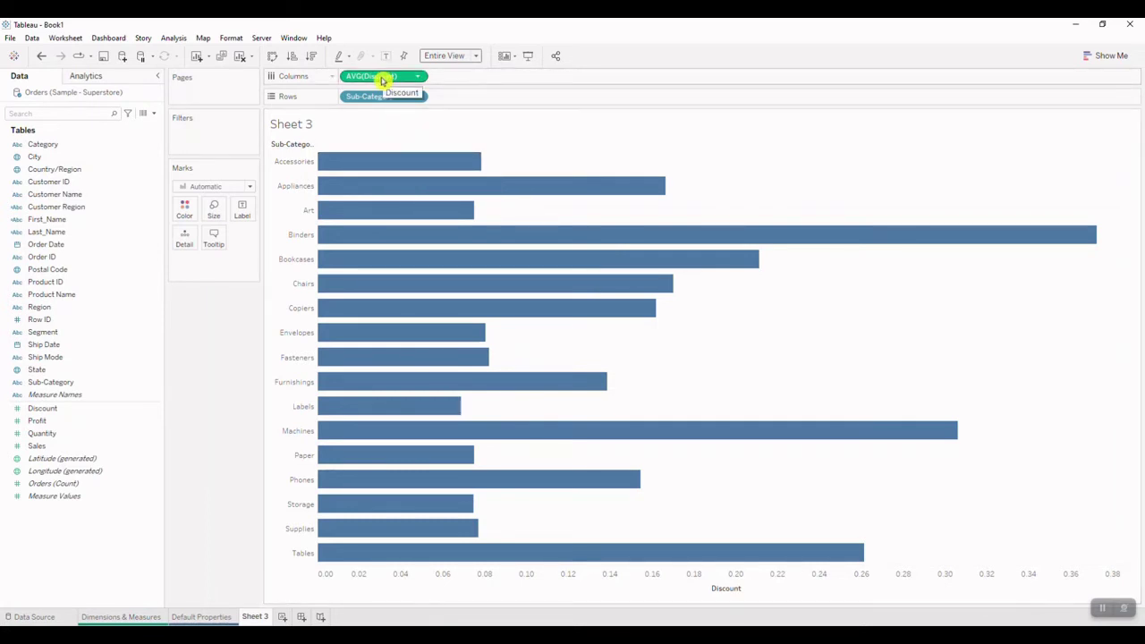
left_click_drag(382, 80, 247, 216)
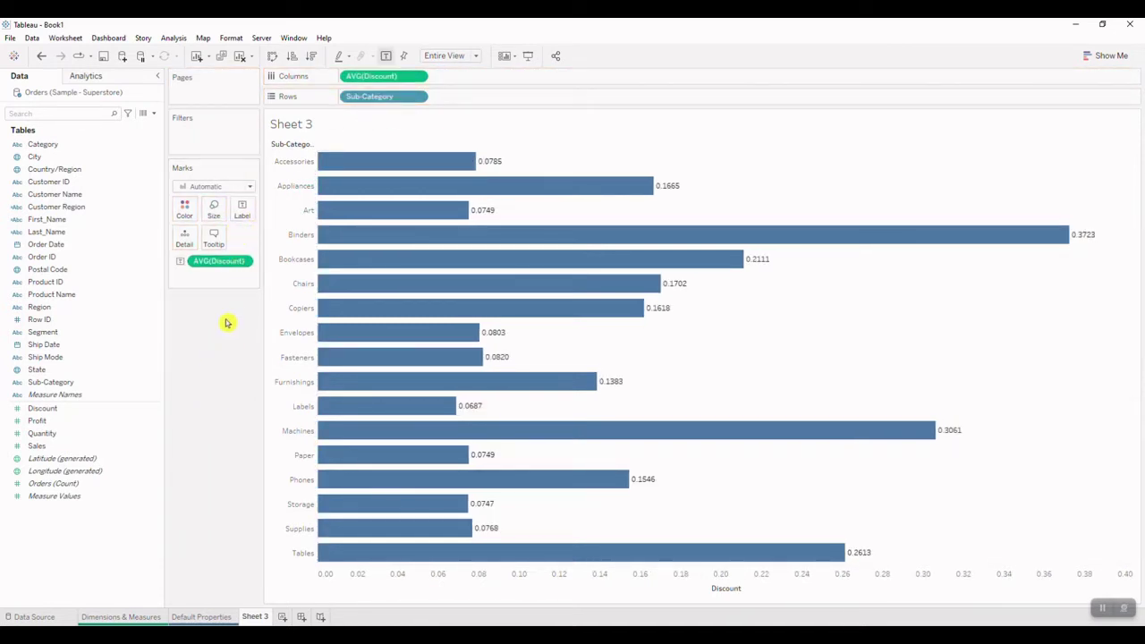
mouse_move(465, 170)
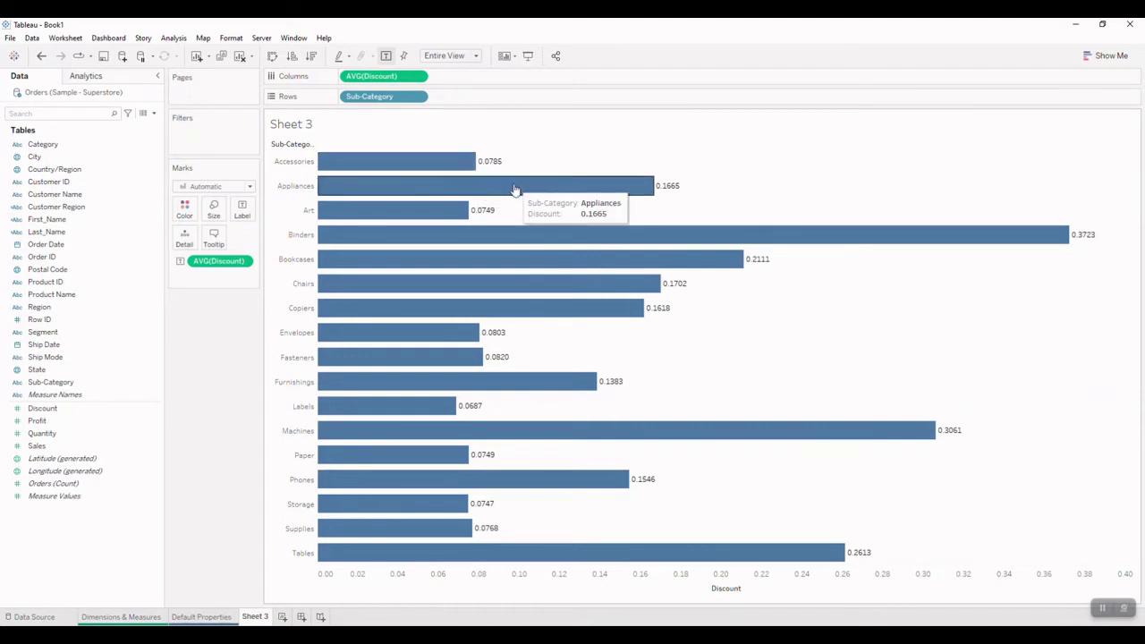
mouse_move(435, 216)
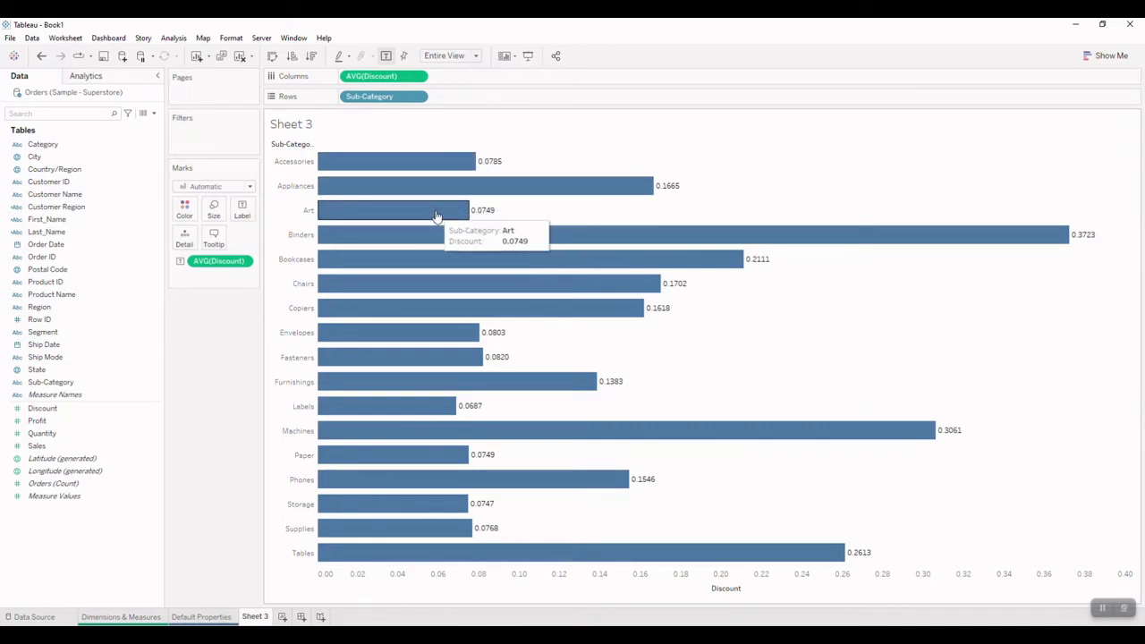
mouse_move(476, 192)
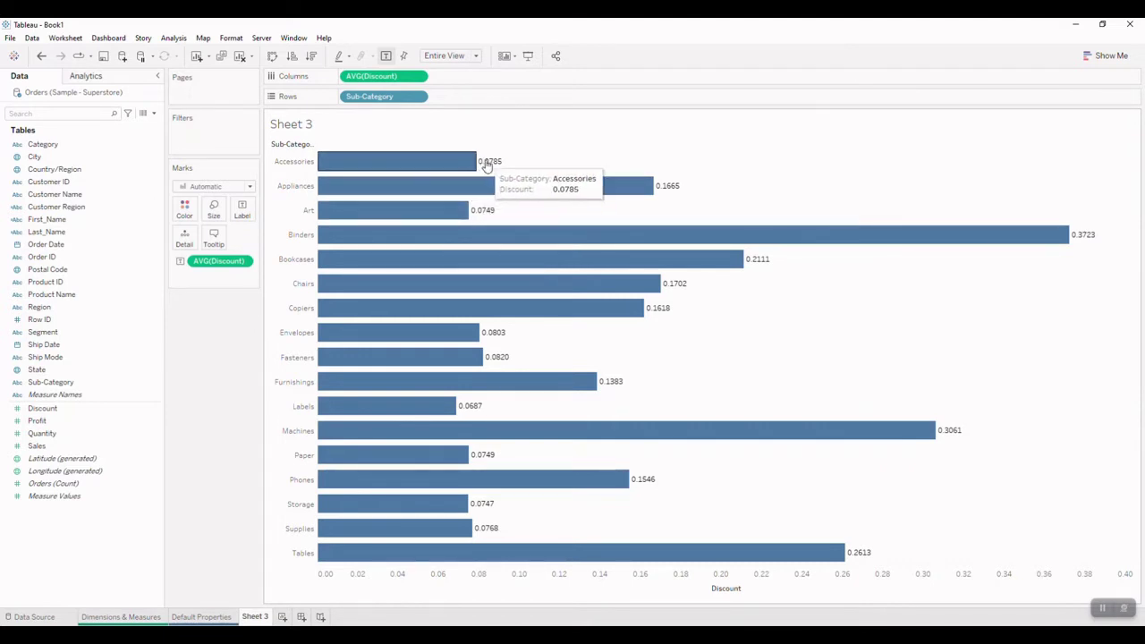
mouse_move(477, 212)
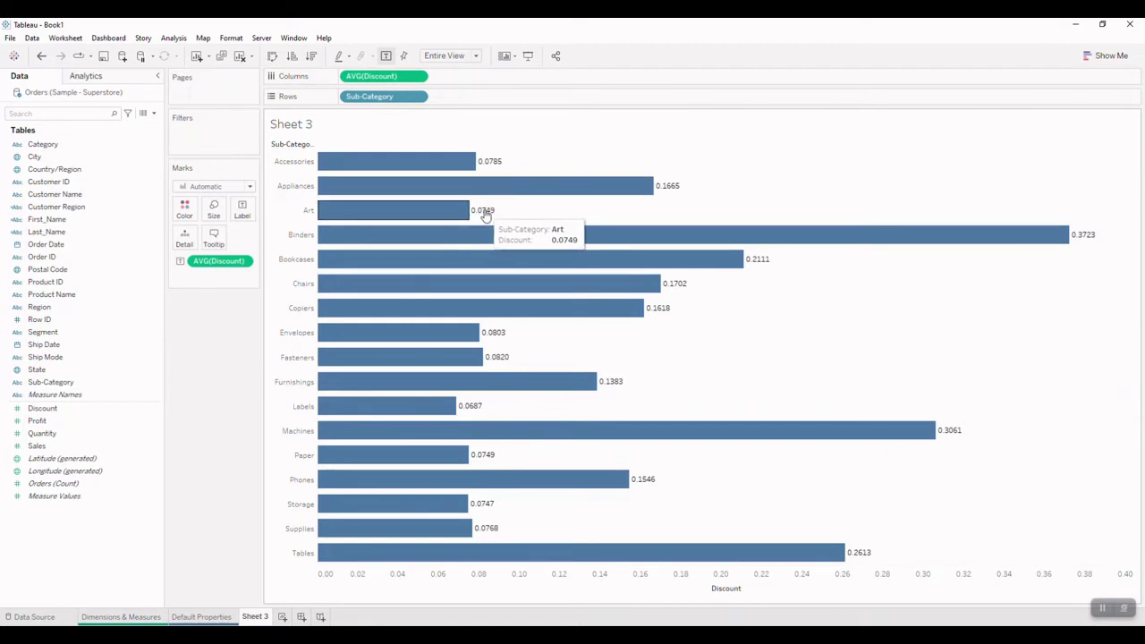
mouse_move(488, 238)
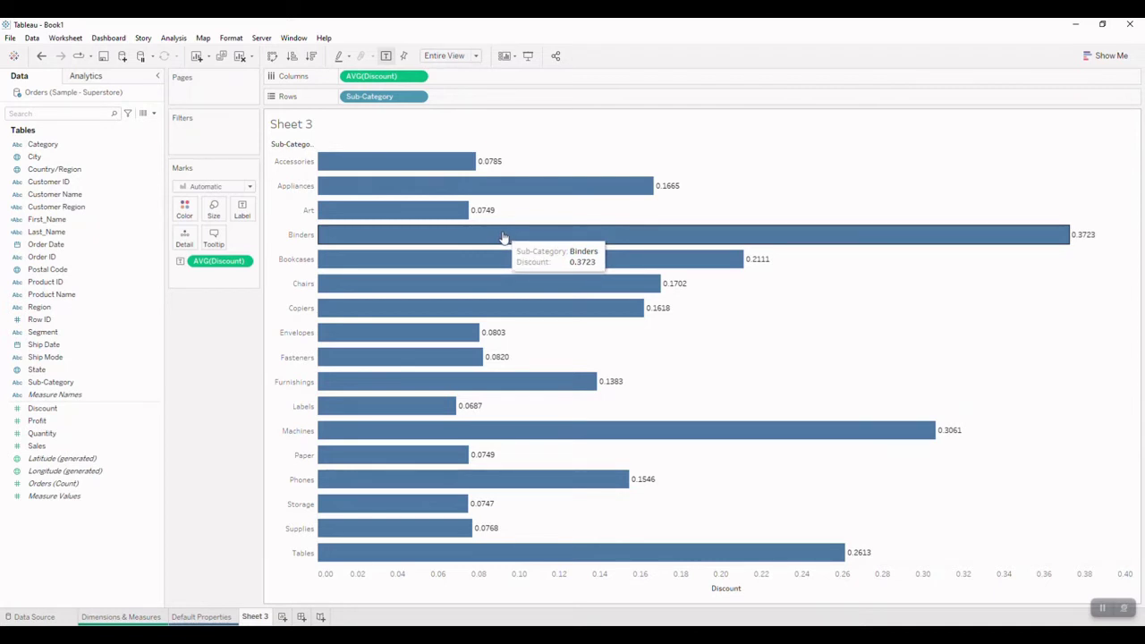
Set the default number format of the Discount measure to Percentage with 1 decimal place.
left_click(127, 411)
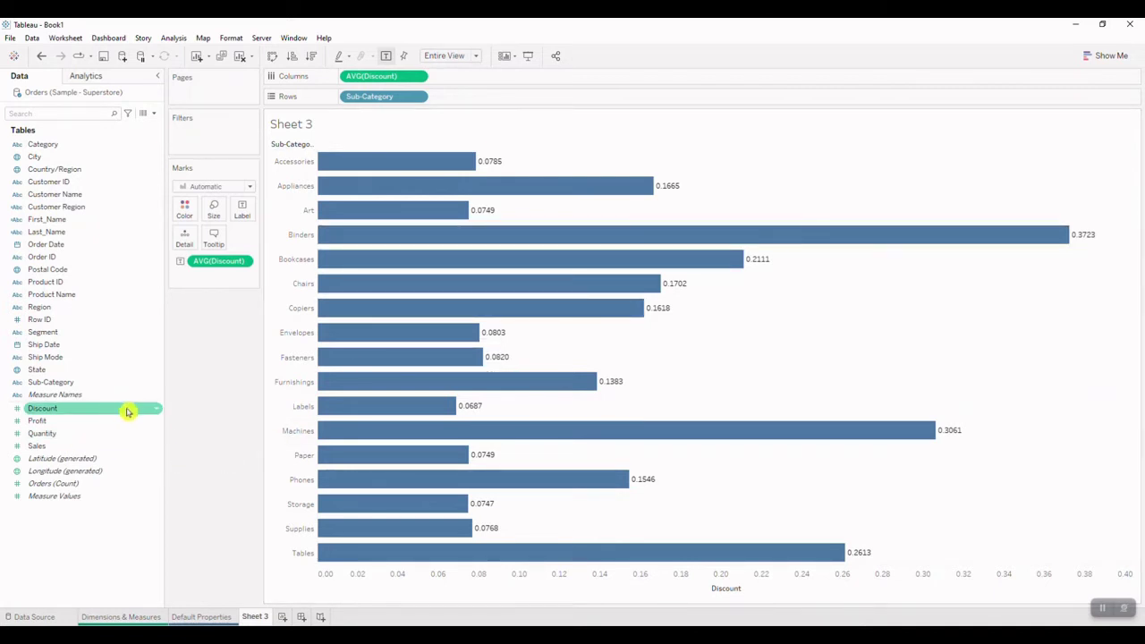
left_click(157, 409)
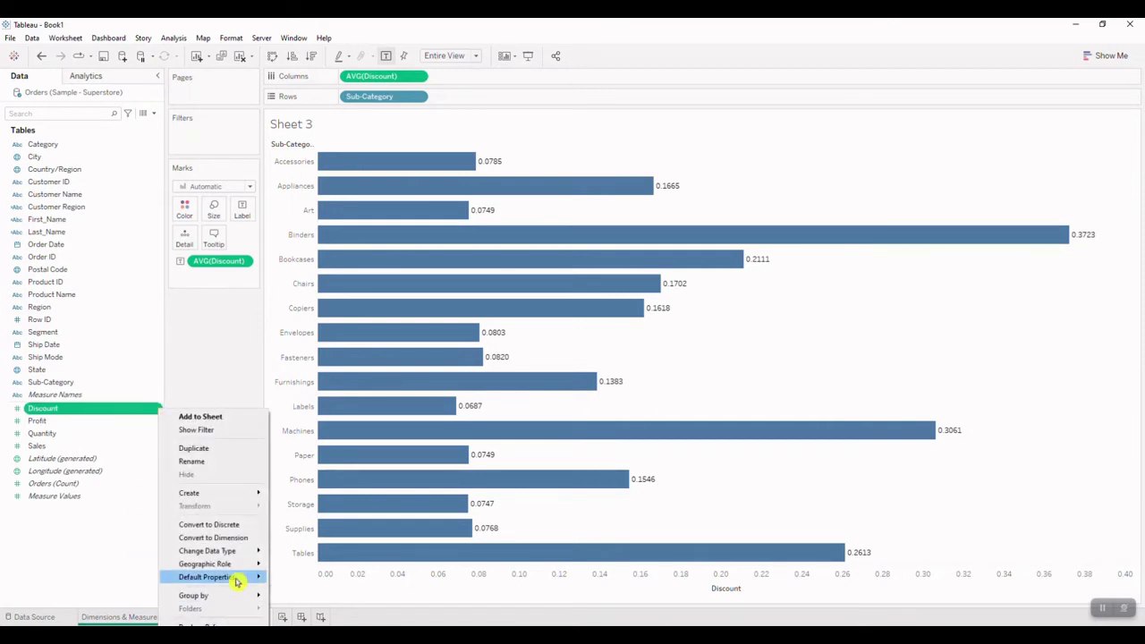
mouse_move(236, 579)
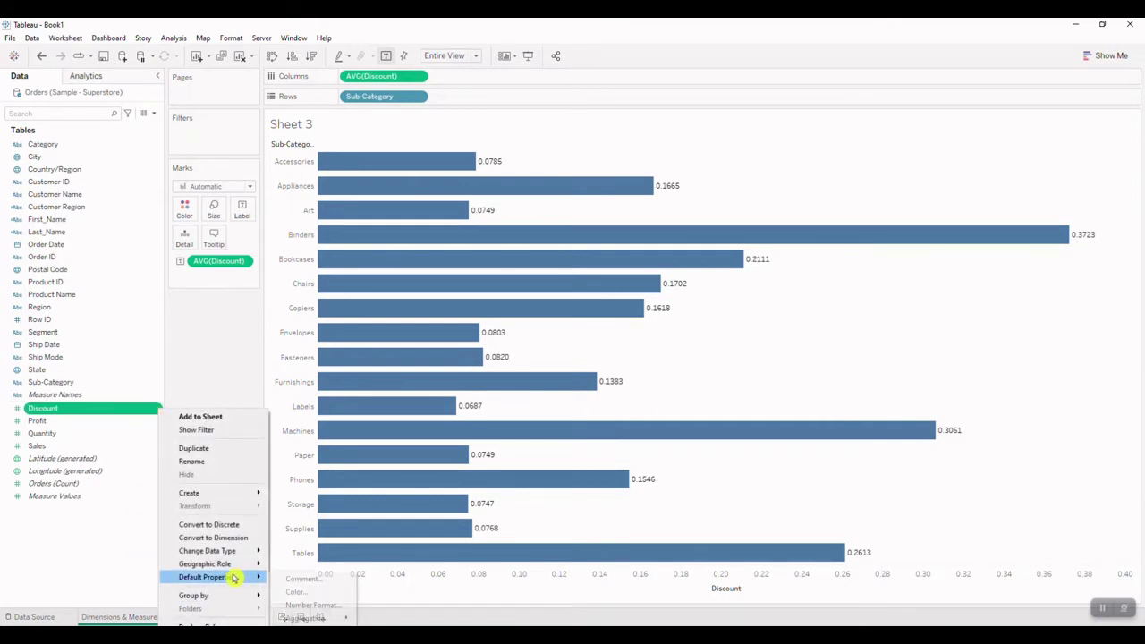
left_click(345, 608)
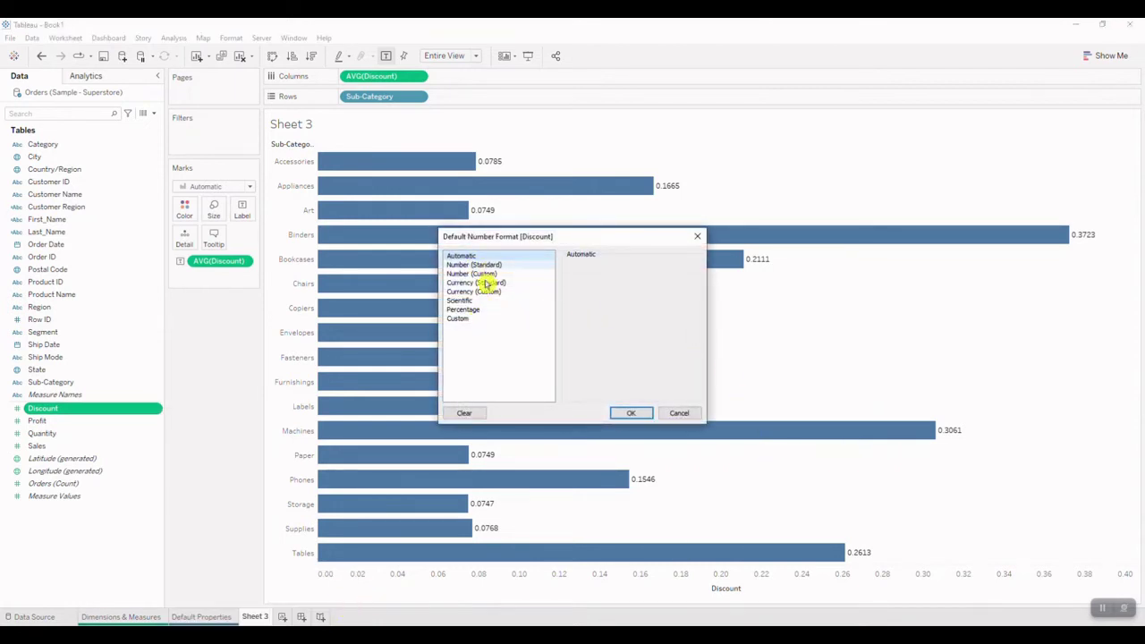
left_click_drag(557, 238, 680, 259)
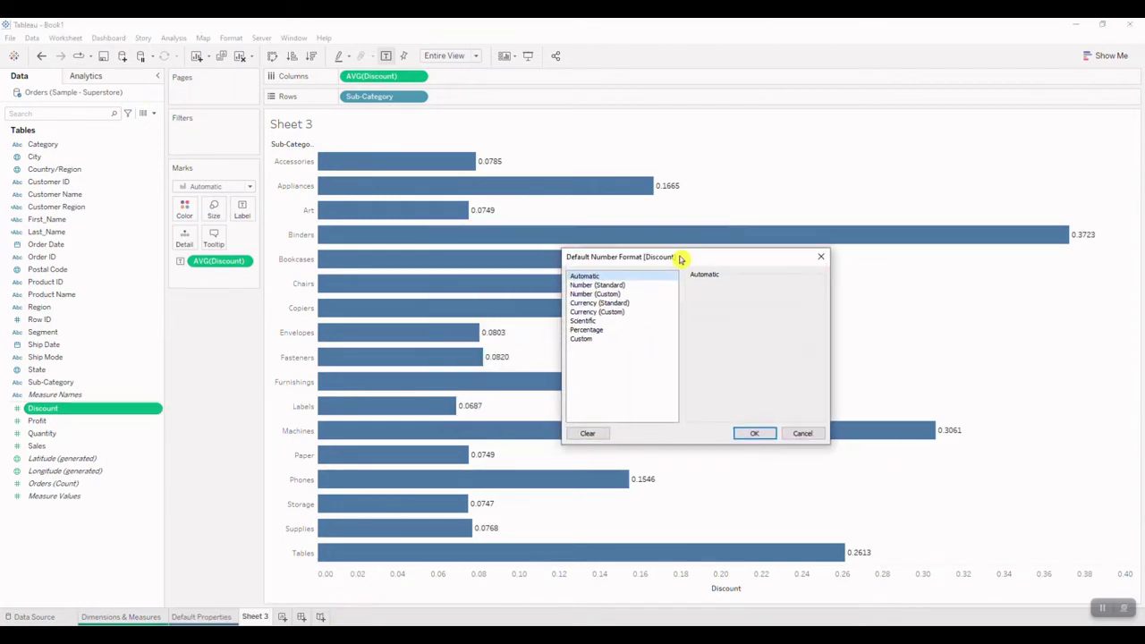
left_click(610, 330)
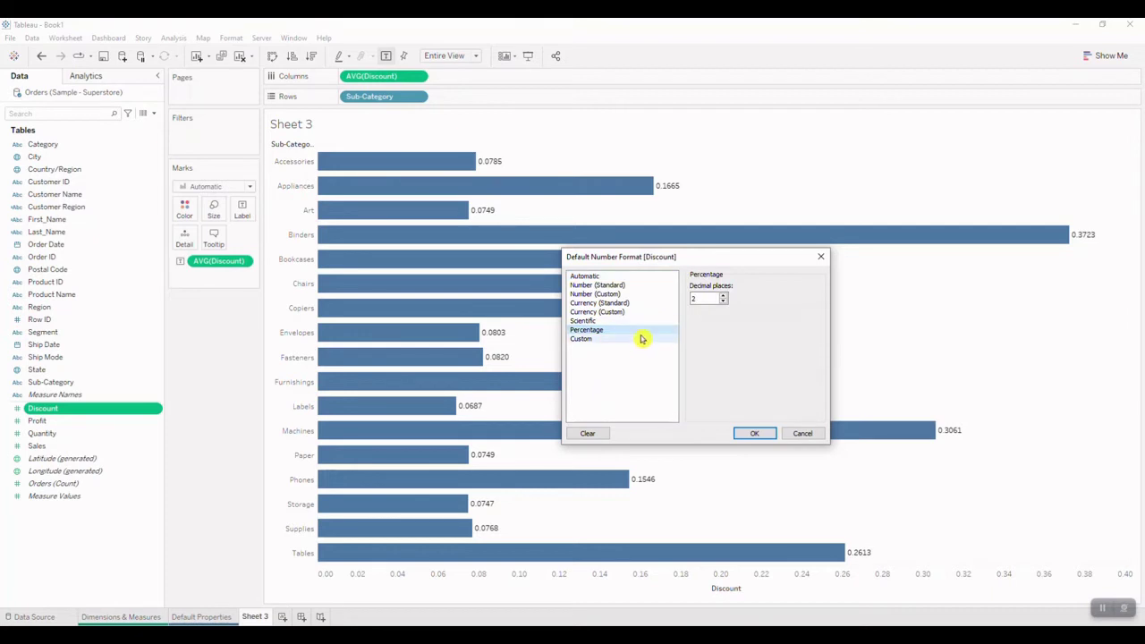
left_click(724, 302)
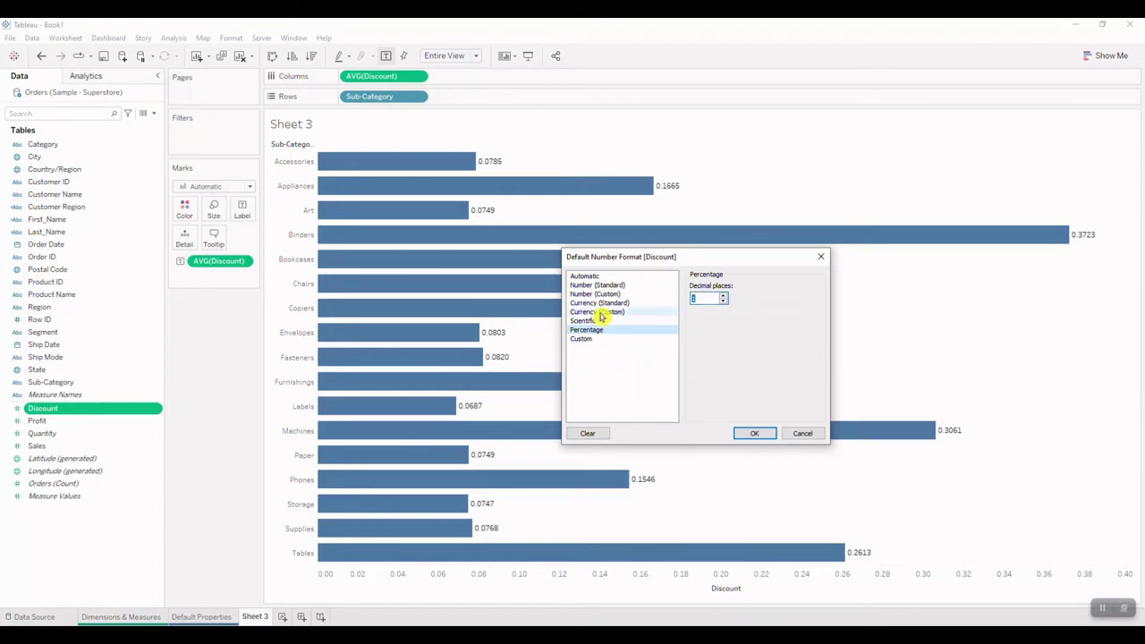
left_click(758, 435)
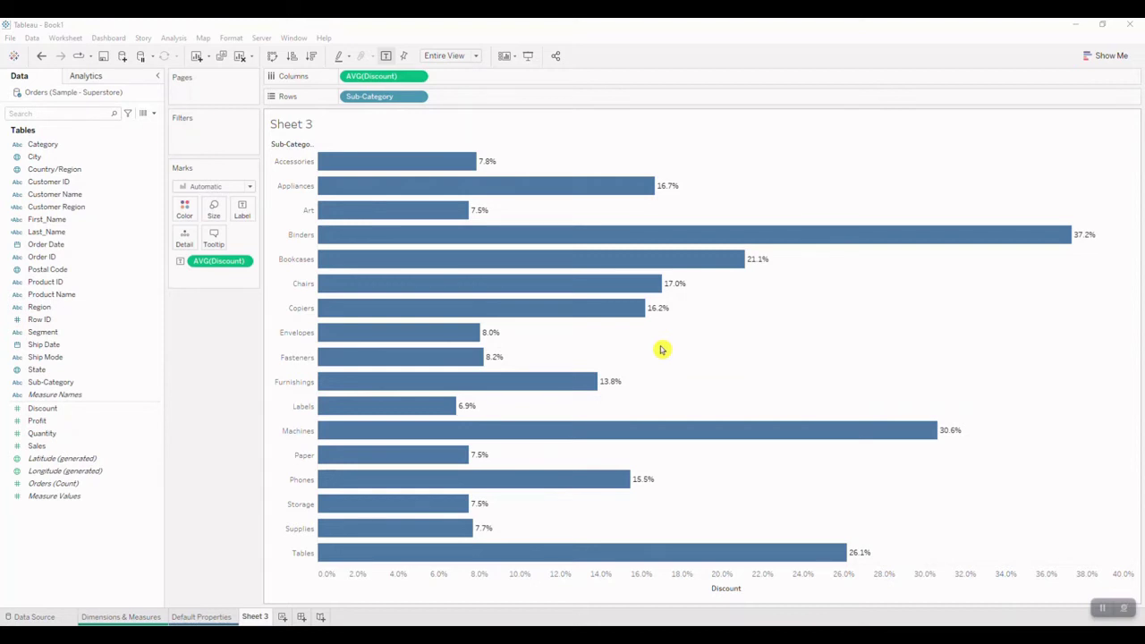
Set the default color palette of the Profit measure to Red-Green Diverging.
right_click(160, 424)
mouse_move(250, 590)
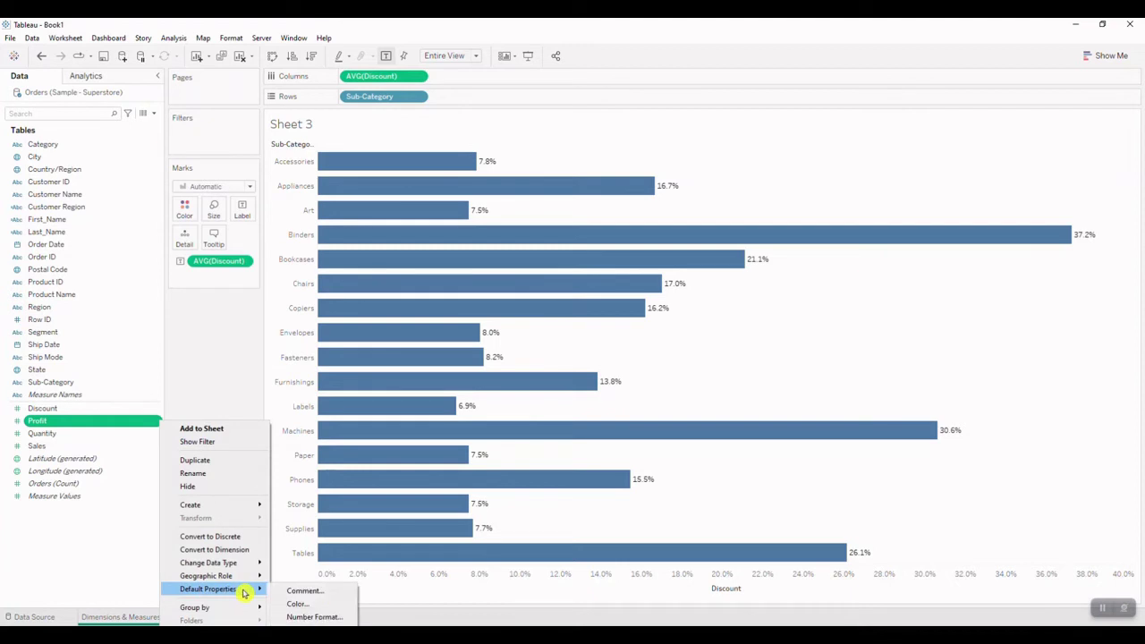
left_click(334, 608)
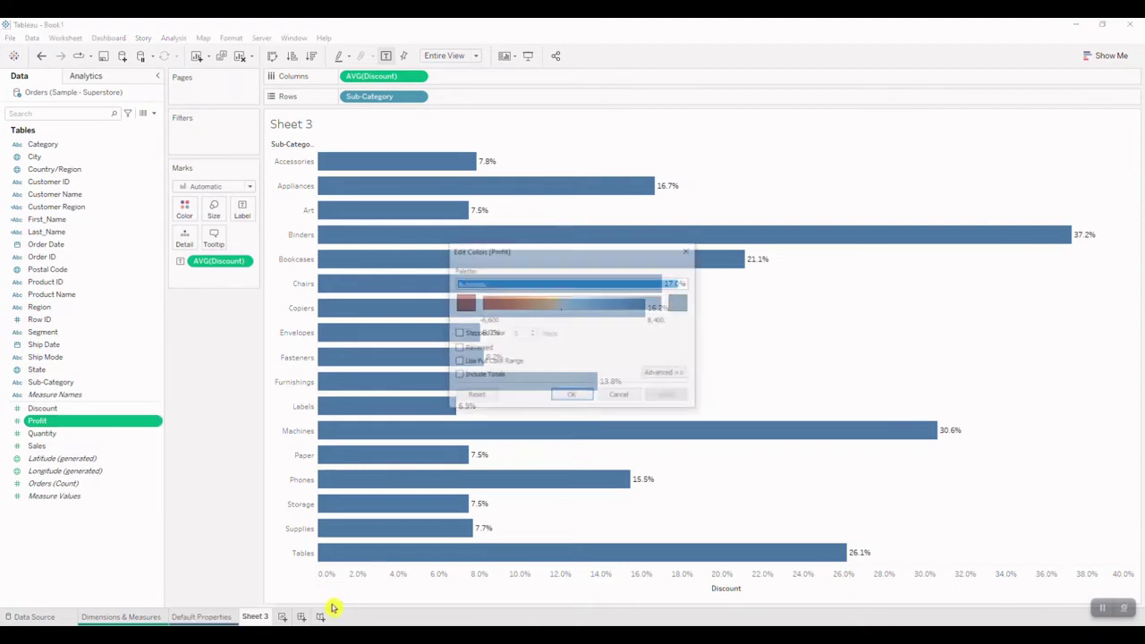
left_click_drag(563, 254, 637, 273)
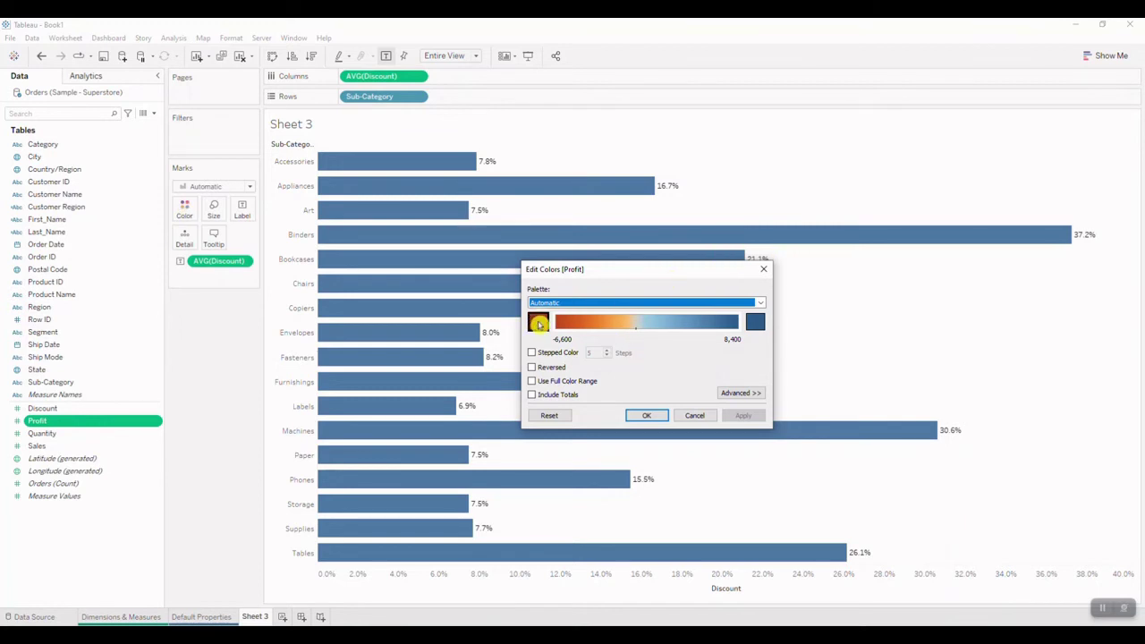
left_click(761, 307)
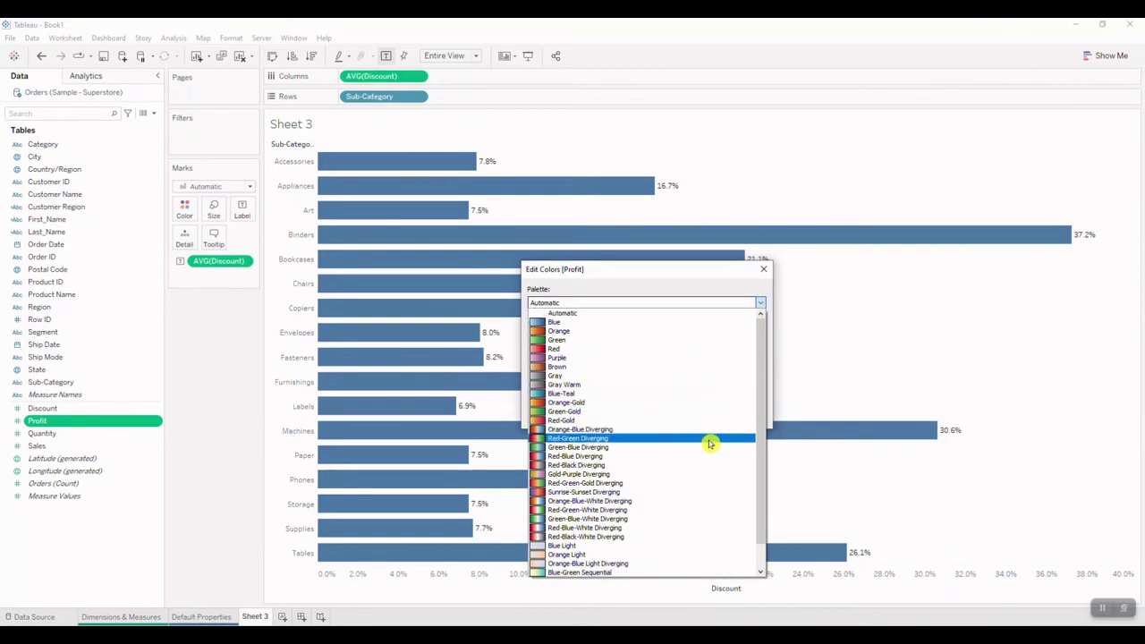
left_click(638, 442)
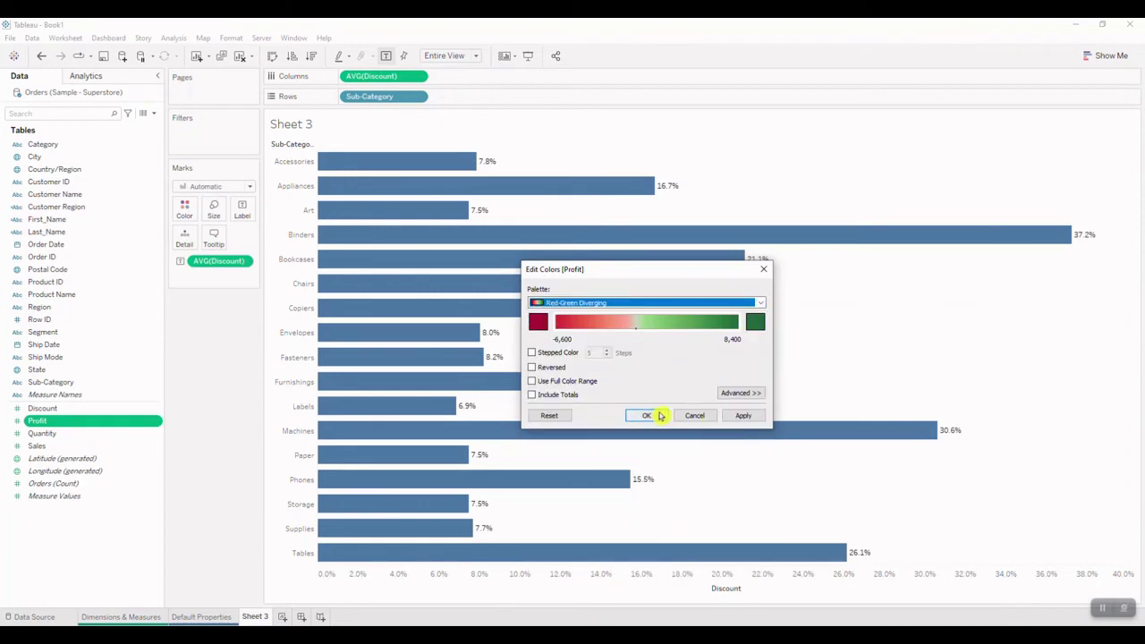
left_click(646, 415)
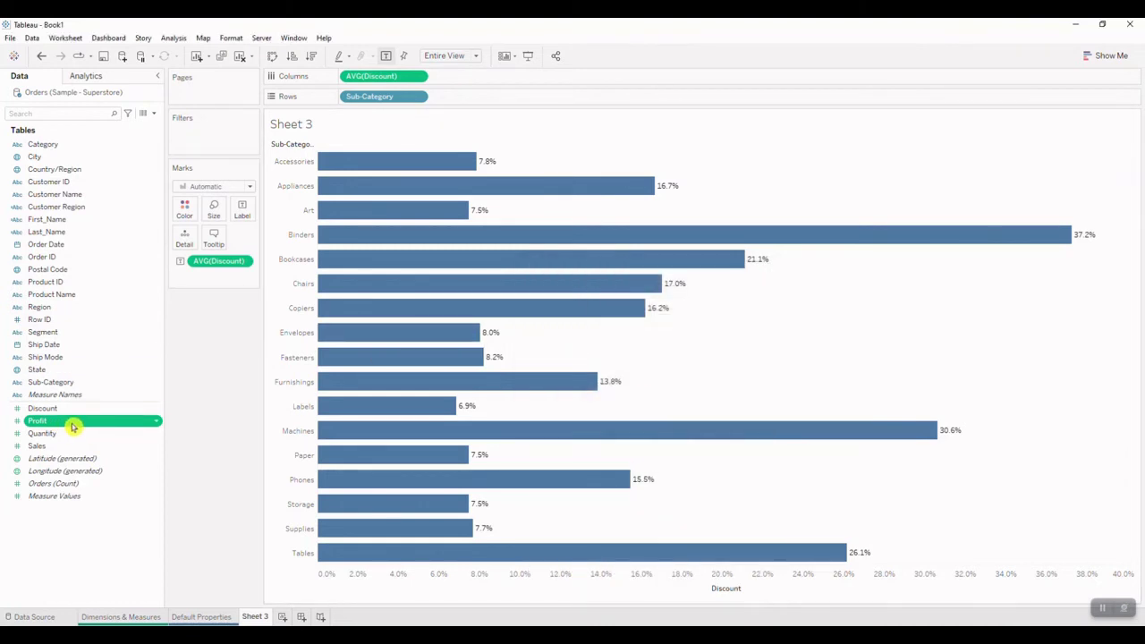
Color the bars by Profit and sort the sub-categories by average Discount in descending order.
left_click_drag(73, 427, 188, 226)
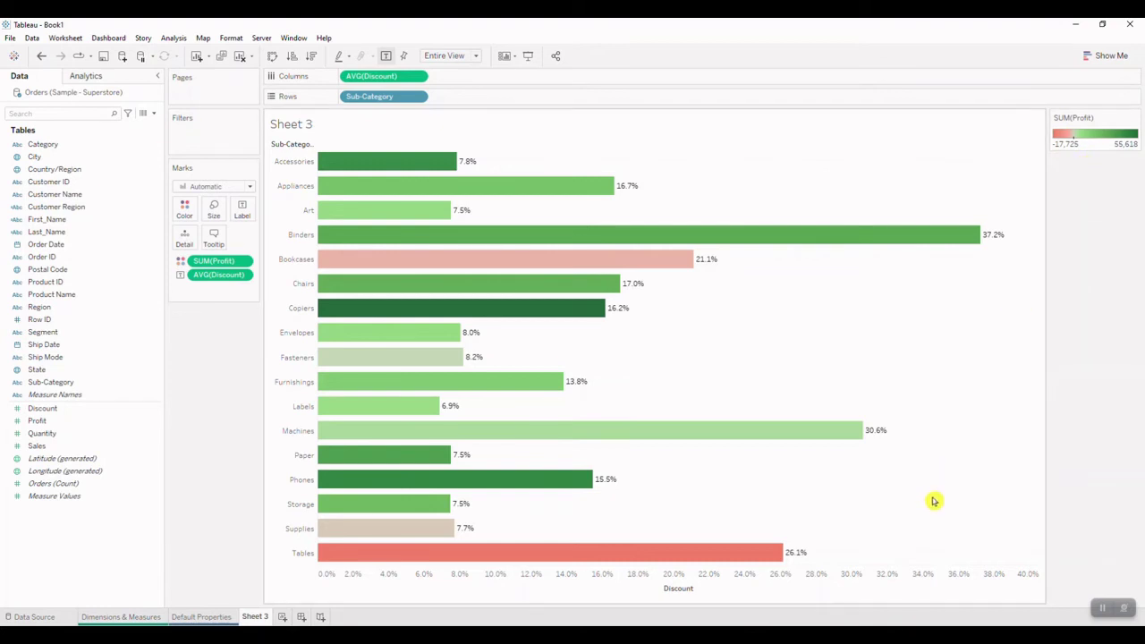
left_click(701, 590)
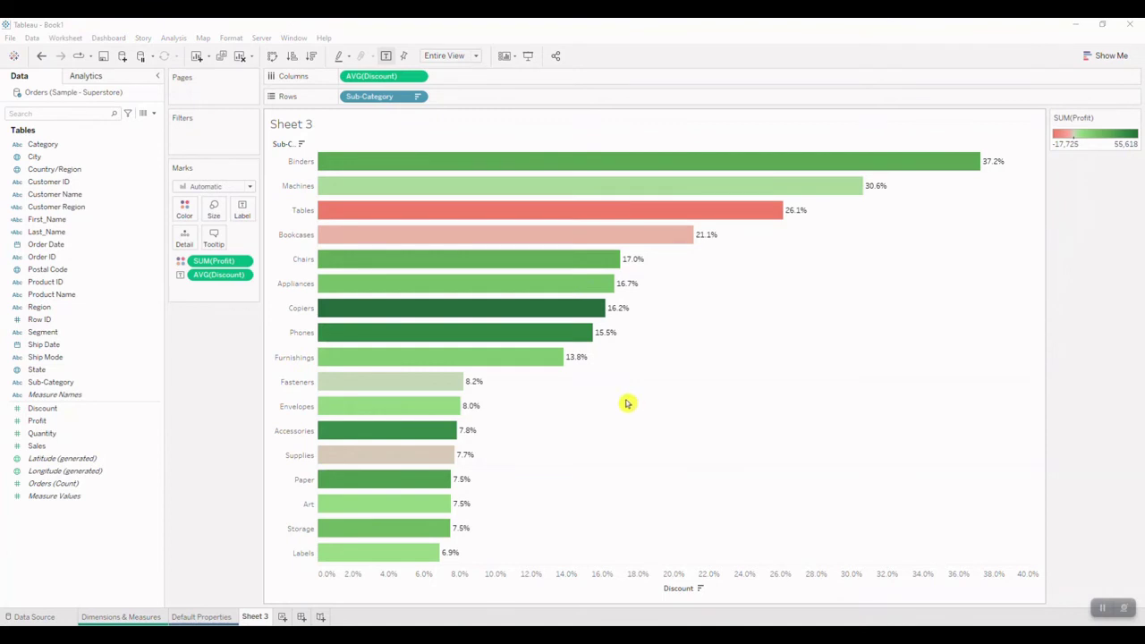
Set the Discount measure's default comment to "This field shows the average discount as a percentage" and check it on the field.
left_click(153, 410)
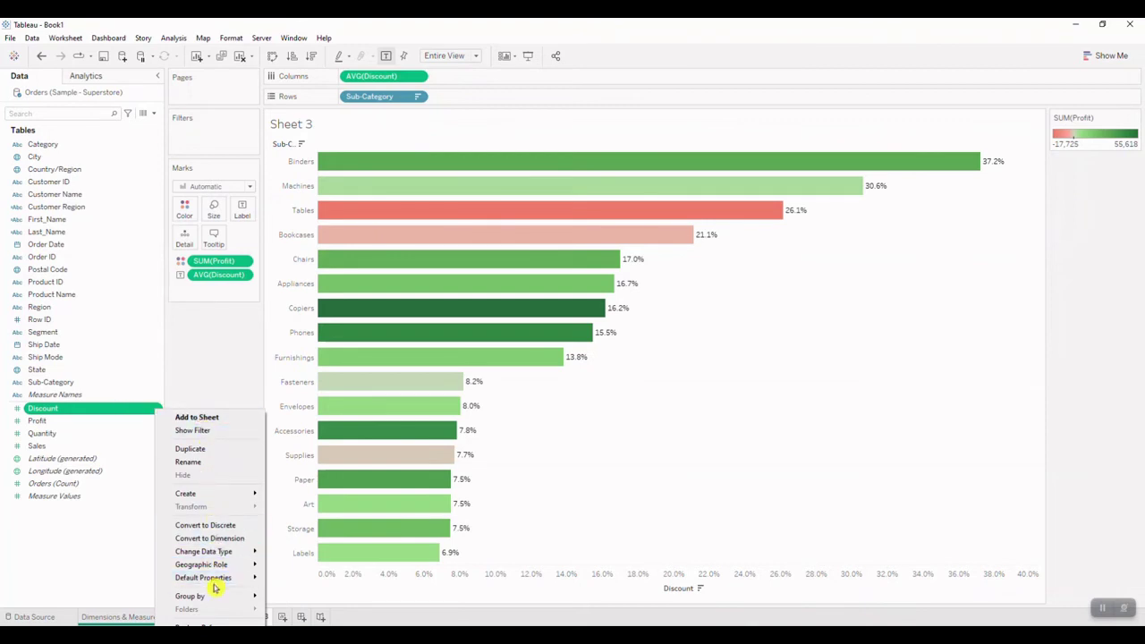
mouse_move(216, 581)
left_click(269, 579)
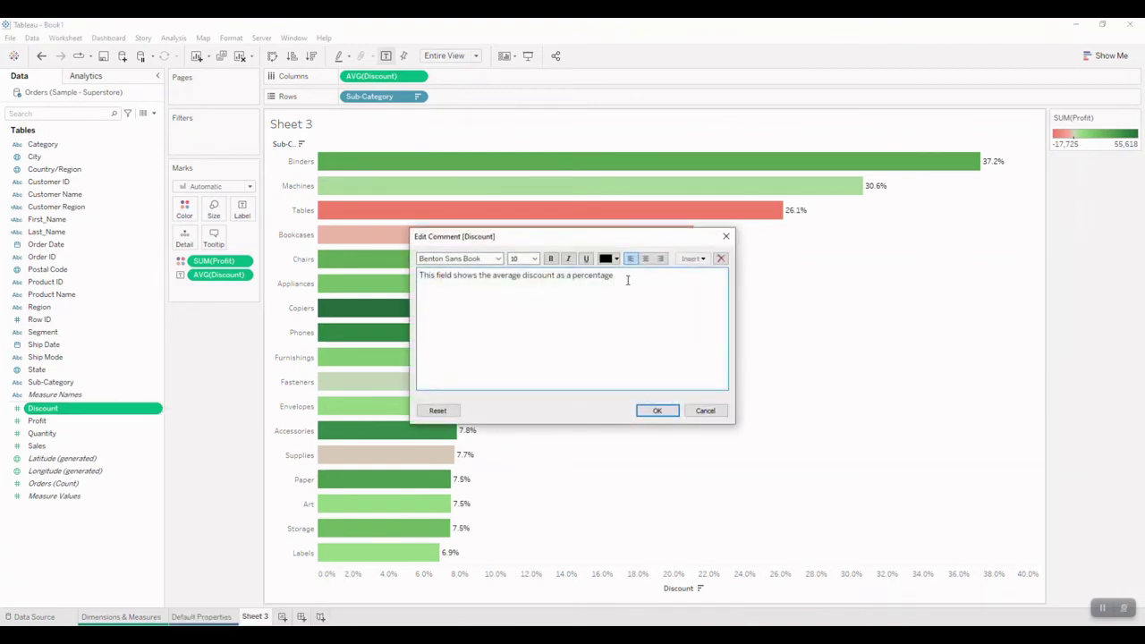
left_click_drag(608, 236, 638, 332)
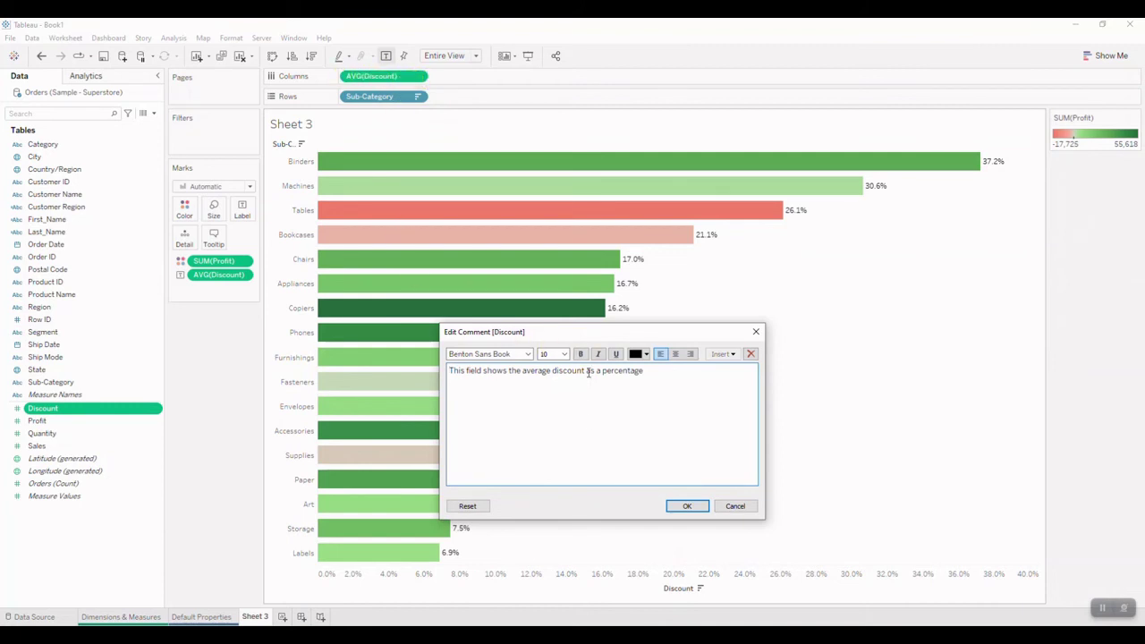
left_click_drag(659, 369, 438, 369)
left_click(705, 380)
left_click(694, 508)
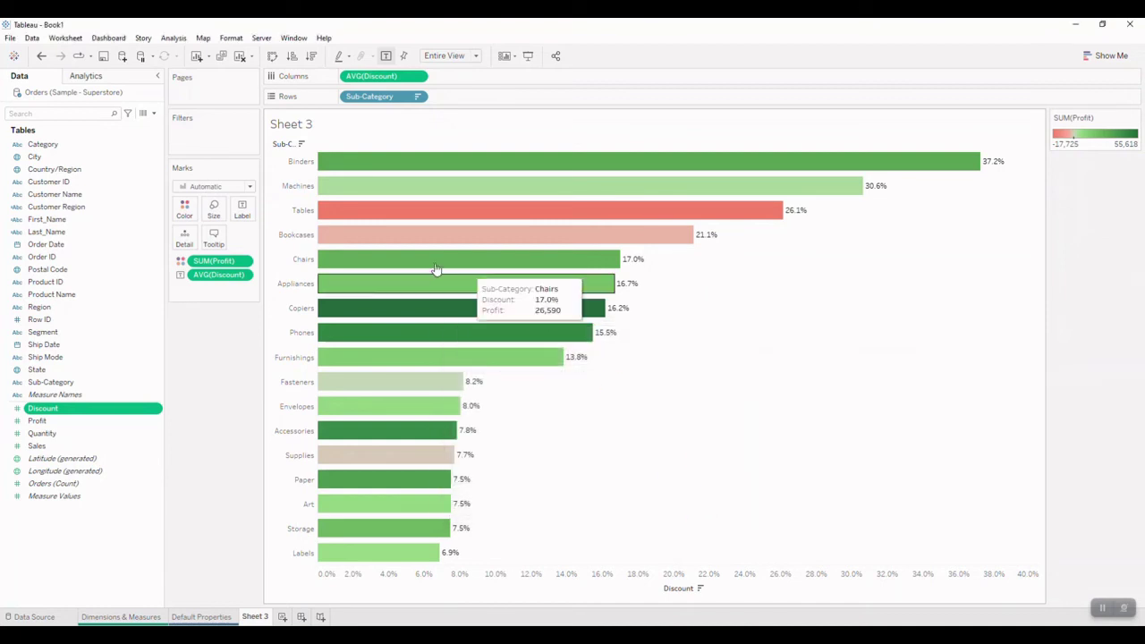
mouse_move(134, 411)
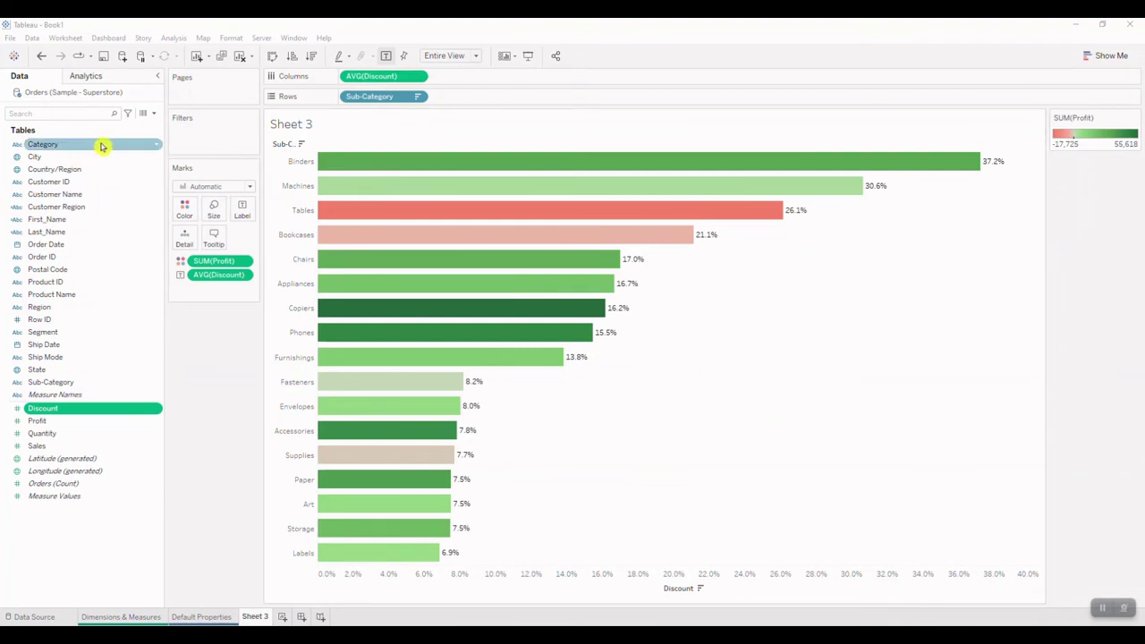
right_click(154, 145)
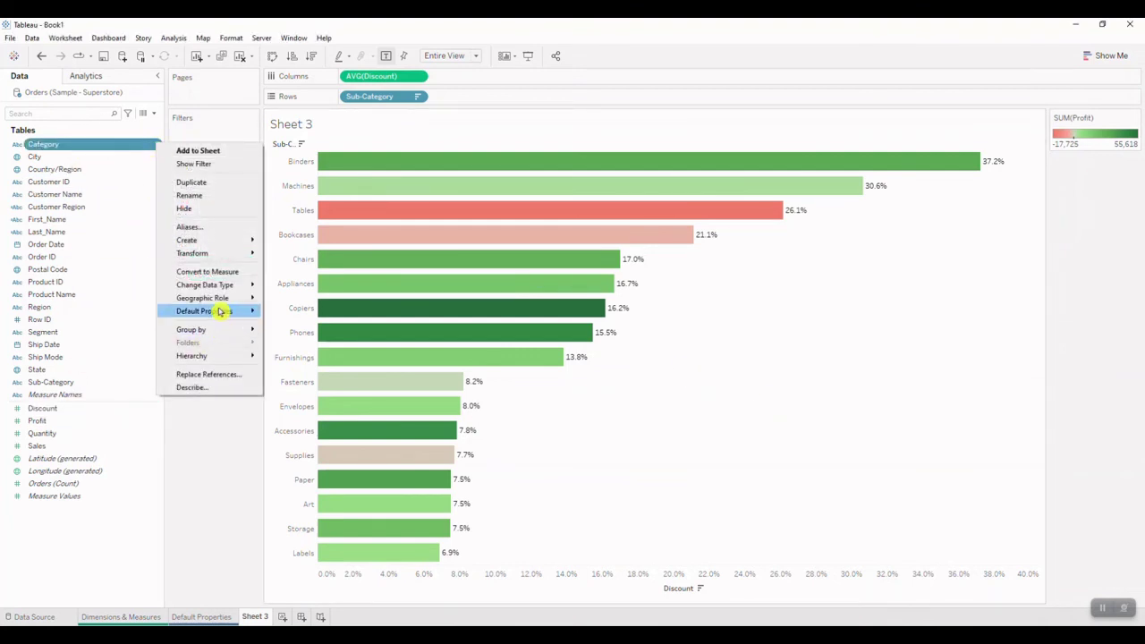
mouse_move(214, 312)
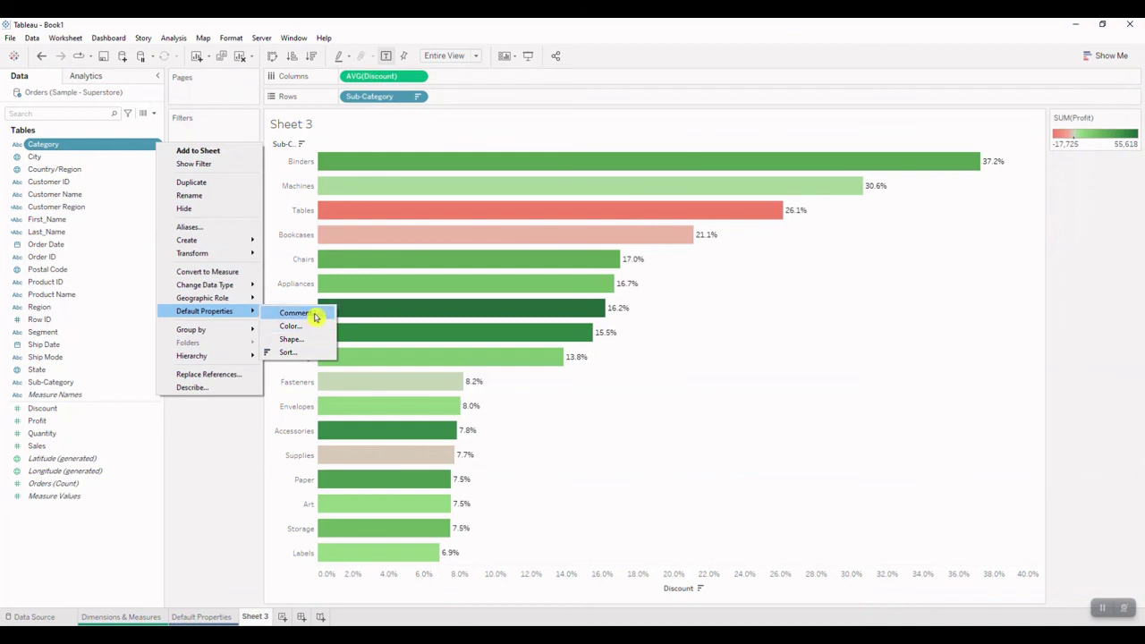
left_click(315, 316)
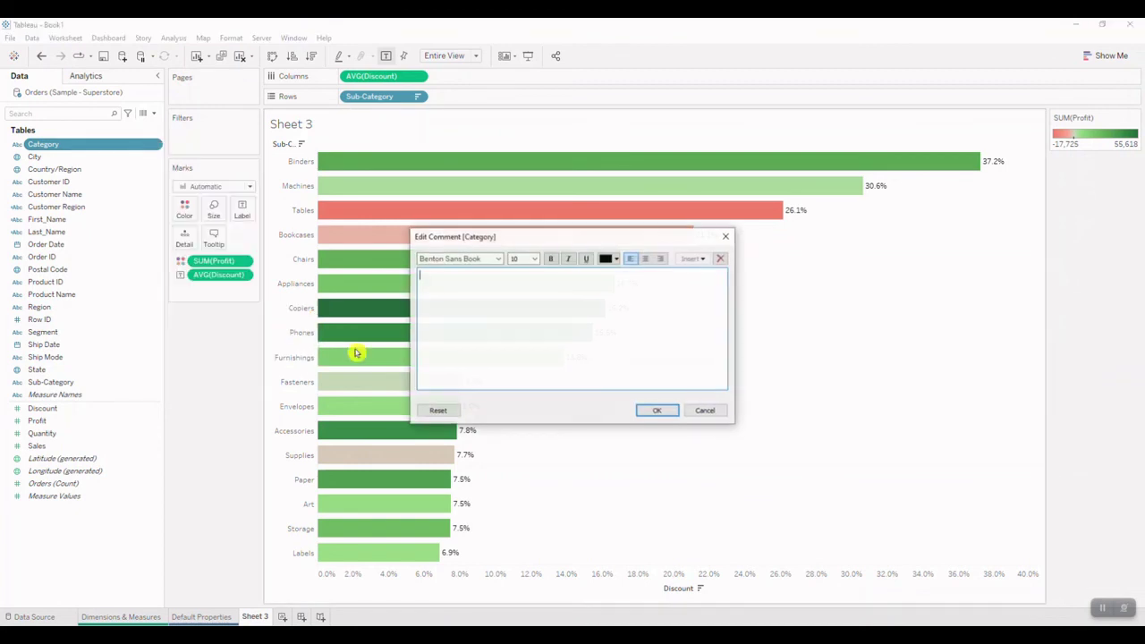
left_click(705, 411)
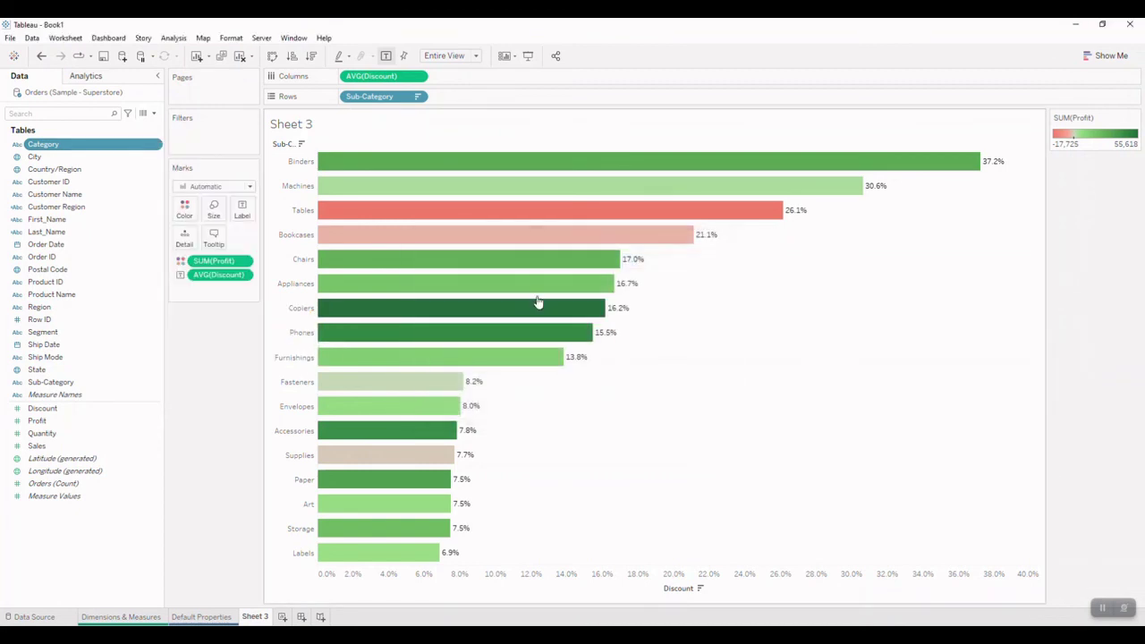
Open the default sort settings of the Category dimension.
right_click(157, 148)
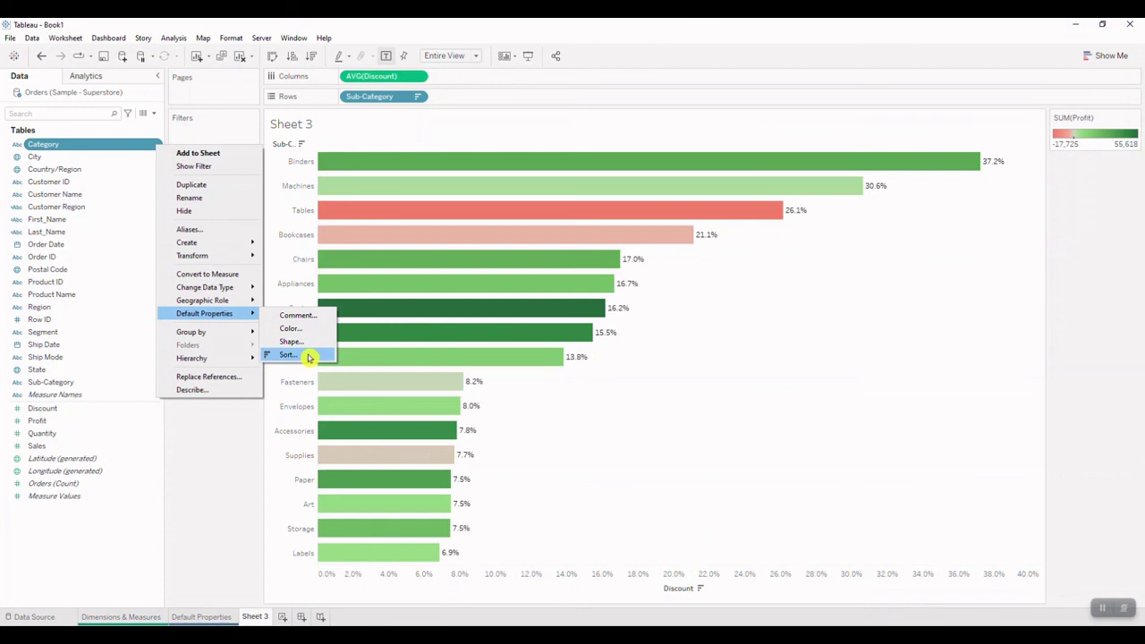
left_click(288, 356)
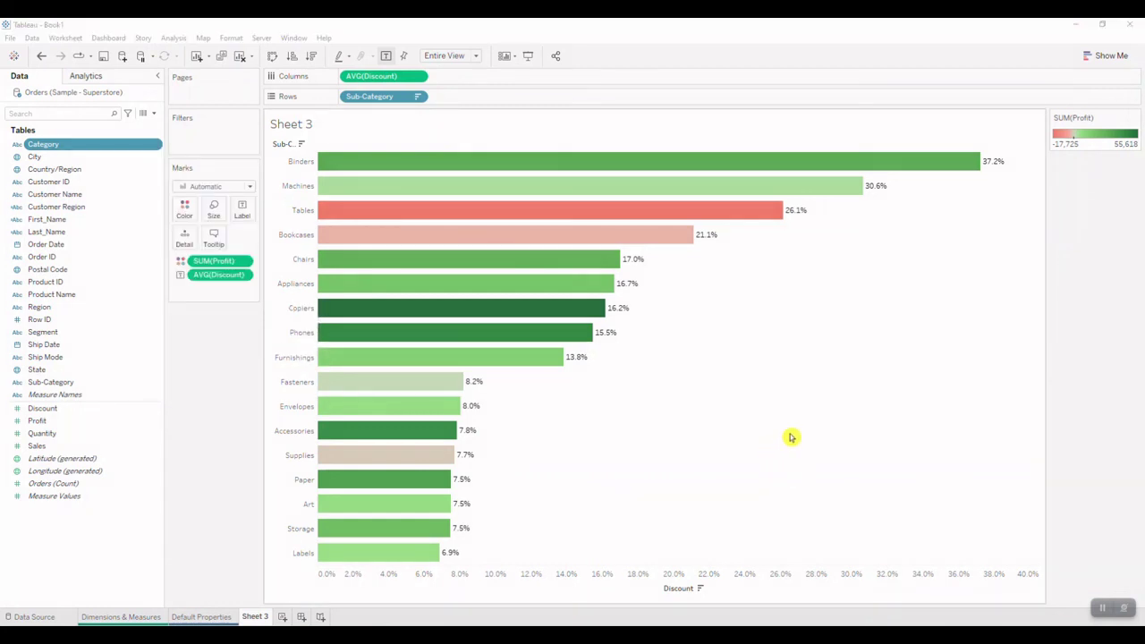